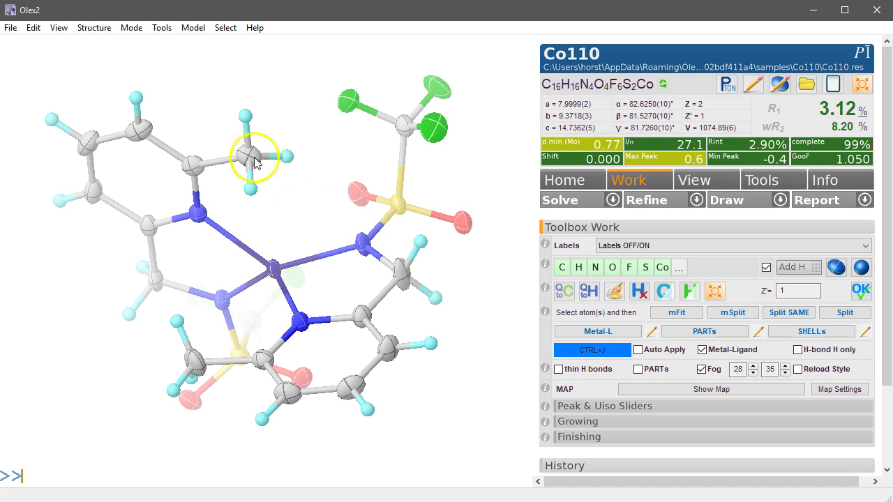
- Examine the Co110 structure, showing and hiding the residual electron density map around the atoms
left_click_drag(446, 288, 417, 271)
left_click_drag(420, 305, 447, 255)
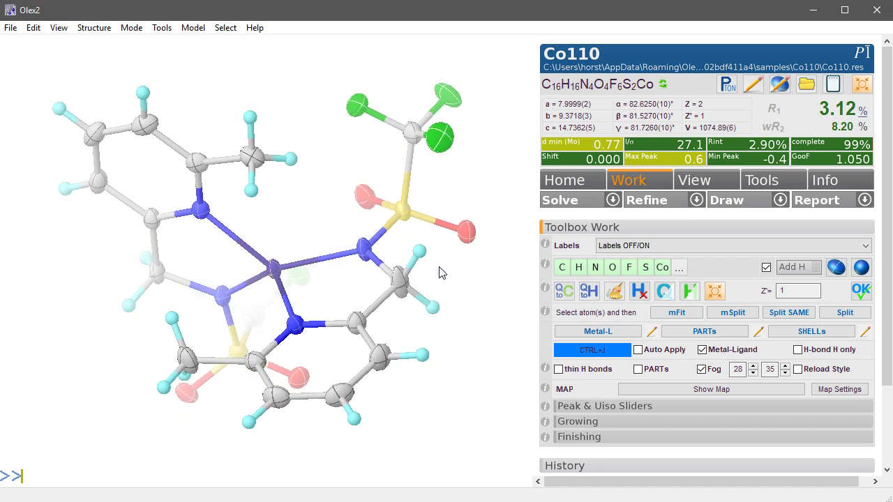
key("ctrl+m")
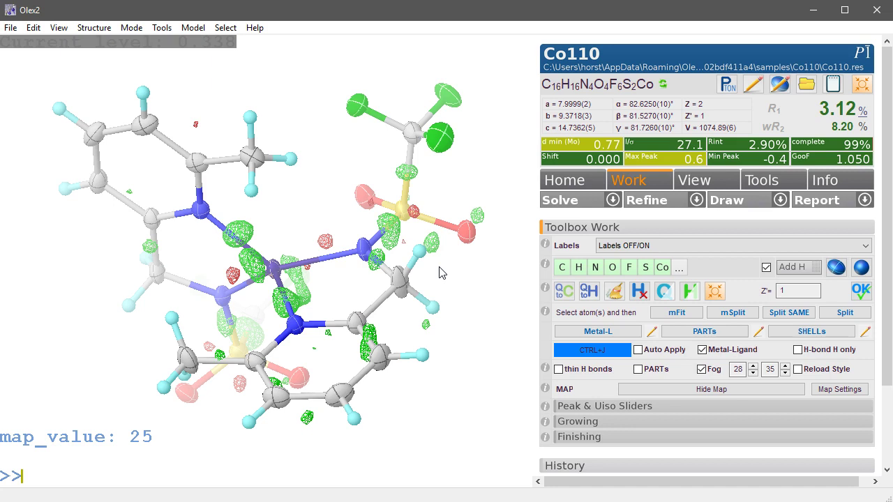
key("ctrl+m")
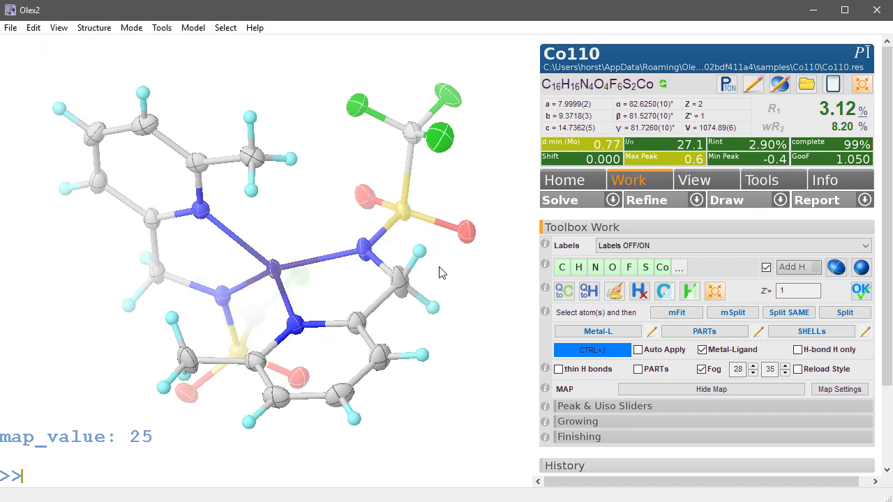
left_click_drag(448, 279, 480, 265)
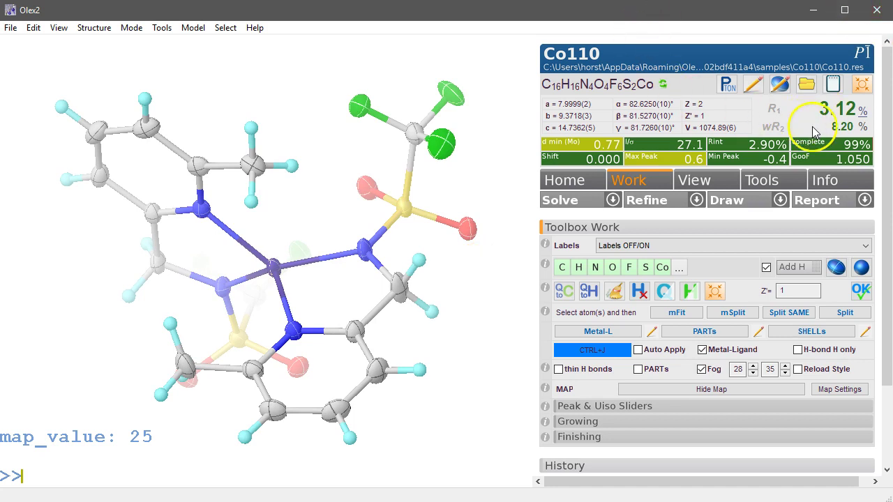
- Apply an ISOR 0.001 restraint to carbon atom C22 and refine the structure
left_click(399, 291)
type("isor 0.0")
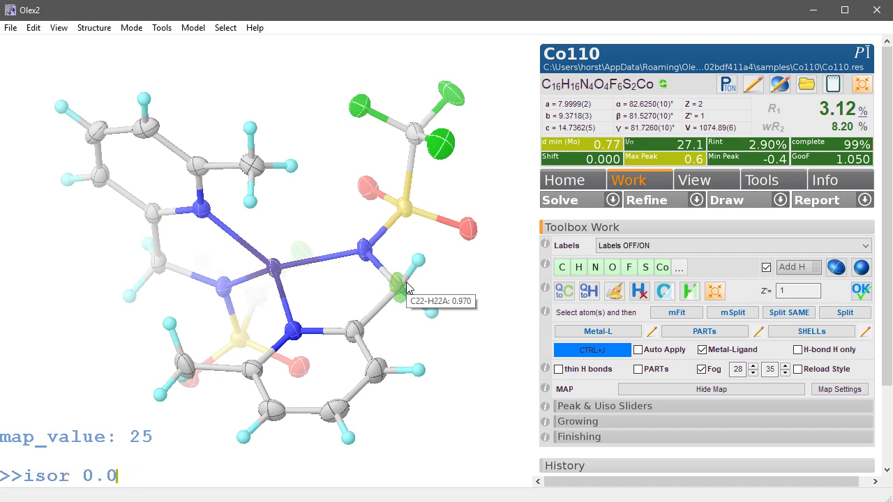
type("01")
key("Return")
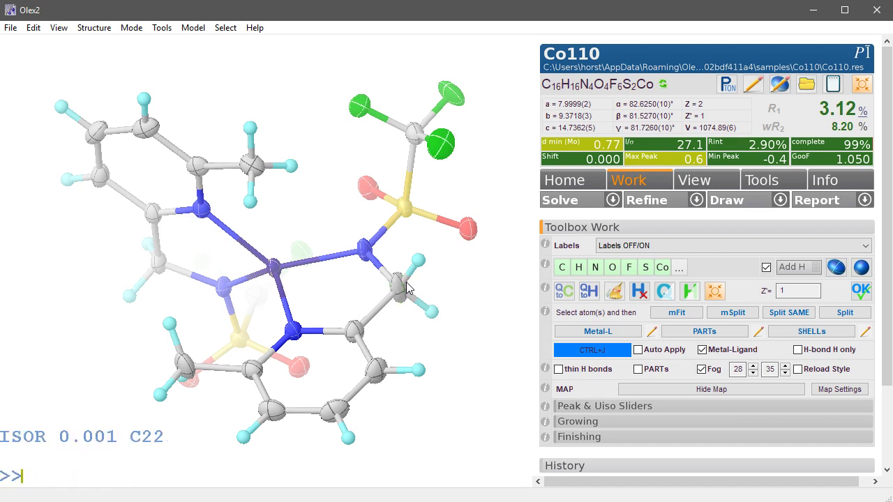
key("ctrl+r")
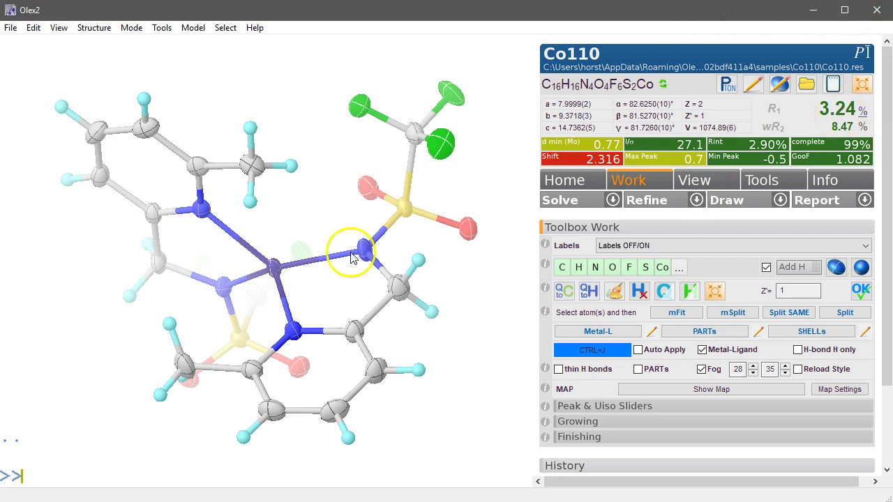
- Edit C22's instructions with editatom to set its ISOR restraint to 0.01 0.02, and refine
left_click_drag(458, 299, 461, 301)
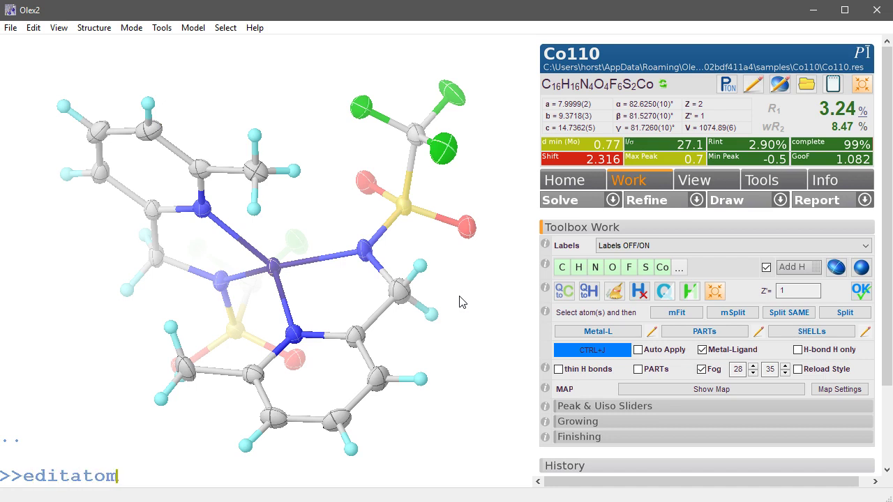
left_click_drag(409, 286, 412, 296)
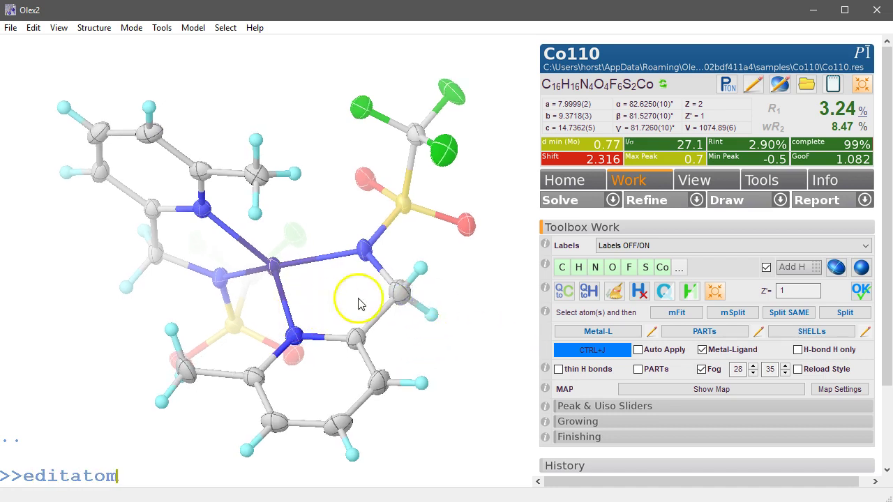
left_click(401, 293)
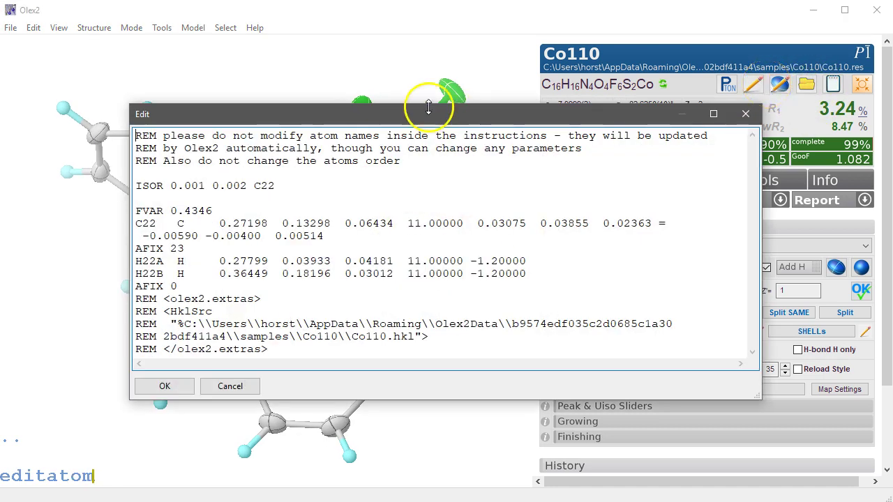
left_click(182, 187)
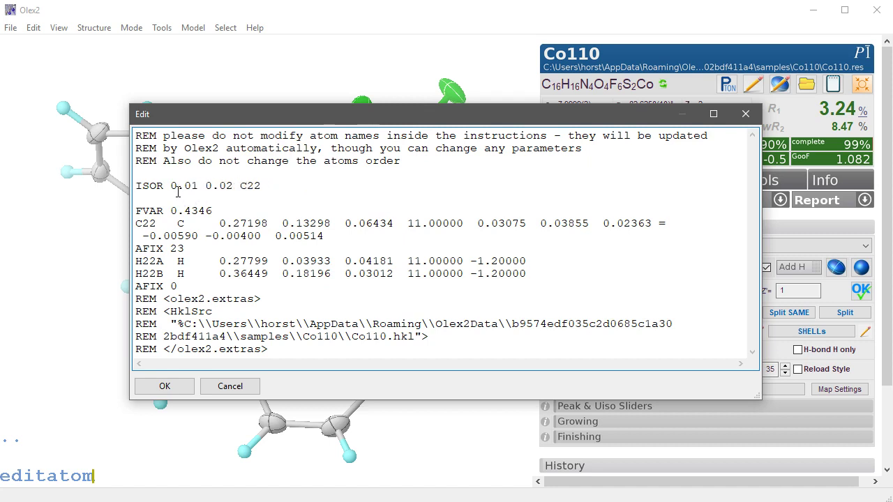
left_click(181, 384)
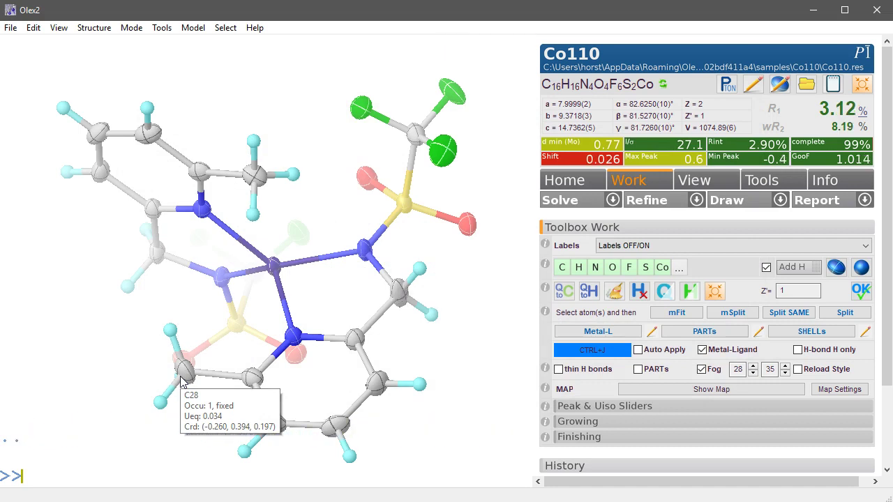
- Delete the ISOR restraint line from C22's instructions using editatom
left_click_drag(405, 317, 431, 282)
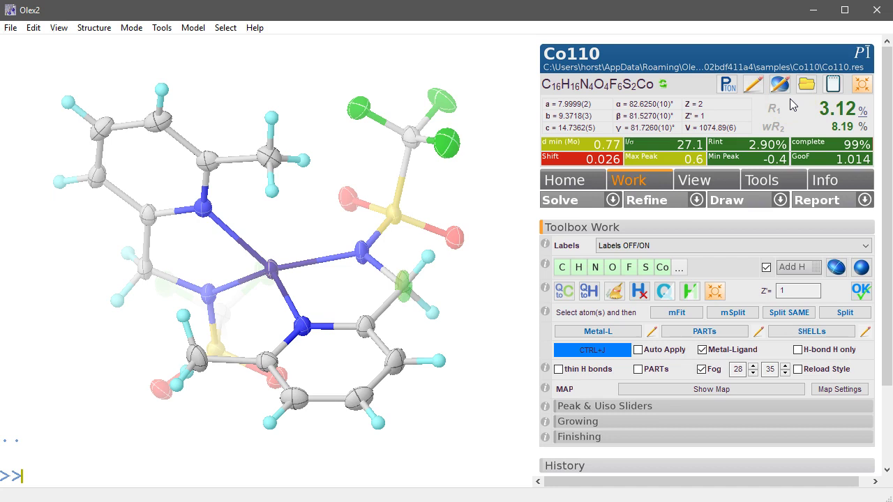
type("editatom")
key("Return")
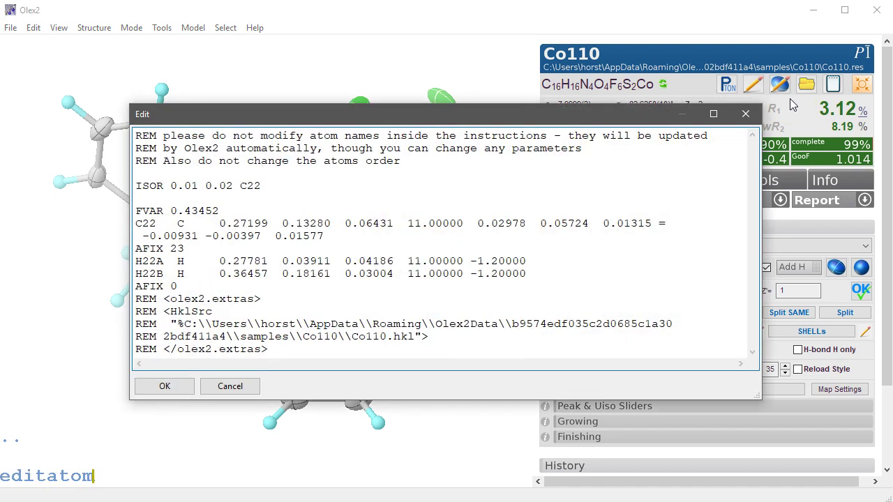
left_click(375, 83)
left_click(316, 174)
key("Down")
key("shift+Down")
key("Delete")
left_click(164, 387)
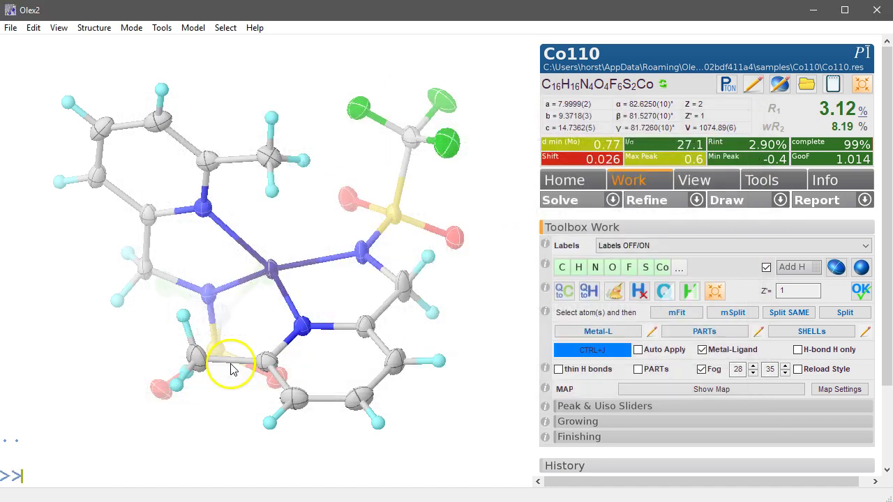
- Split C22 and its two hydrogens into two slightly offset disorder positions with mSplit, and refine
left_click_drag(470, 200, 449, 230)
left_click(396, 255)
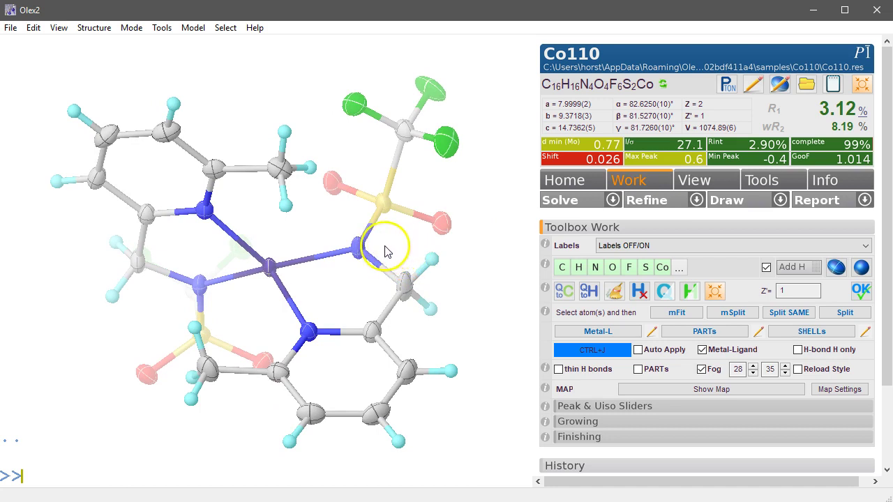
left_click_drag(382, 248, 480, 342, "shift")
left_click(745, 315)
left_click(743, 313)
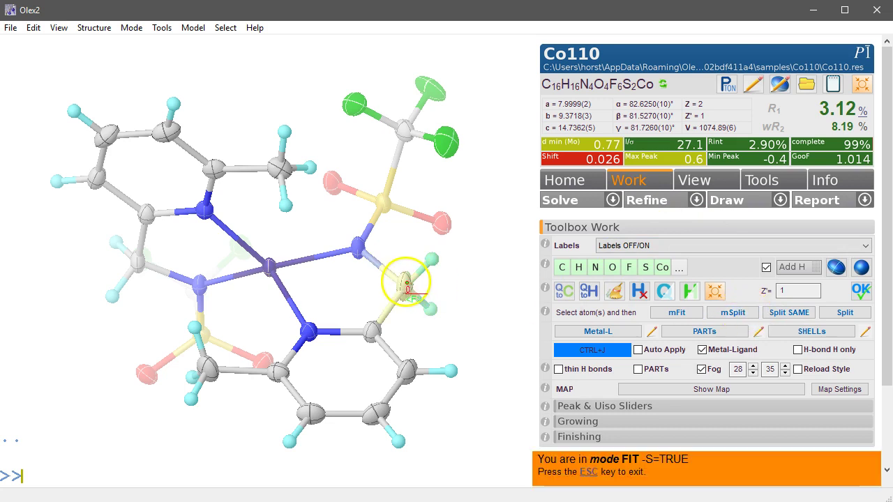
mouse_move(409, 286)
left_mouse_down()
mouse_move(409, 294)
mouse_move(411, 279)
left_mouse_up()
key("Escape")
left_click_drag(473, 257, 470, 268)
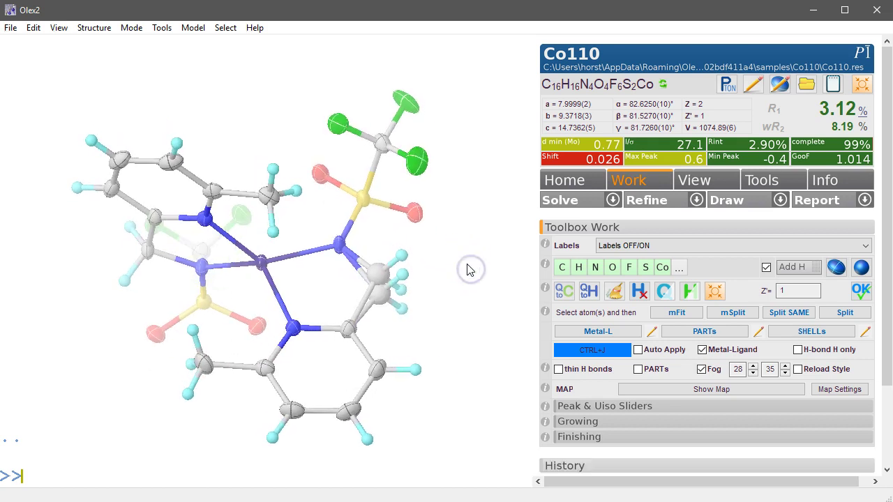
key("ctrl+r")
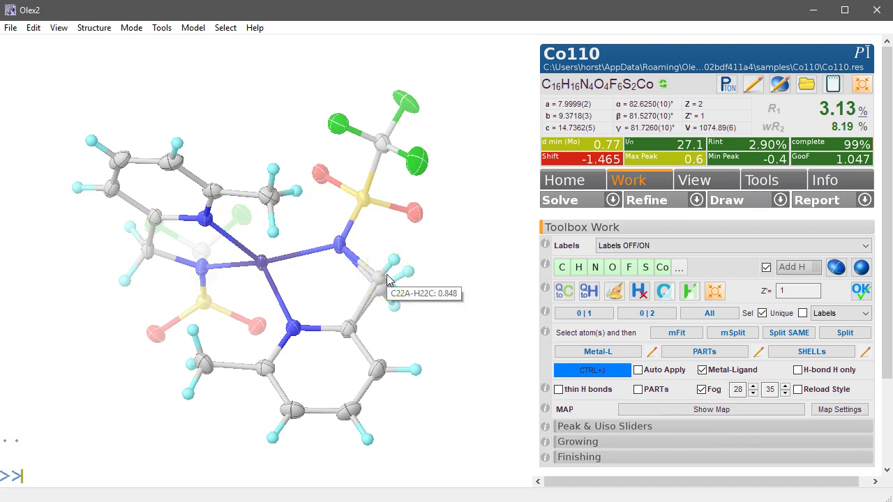
- Fix the occupancies of both split positions of the C22 methylene group with fix occu, and refine
mouse_move(381, 286)
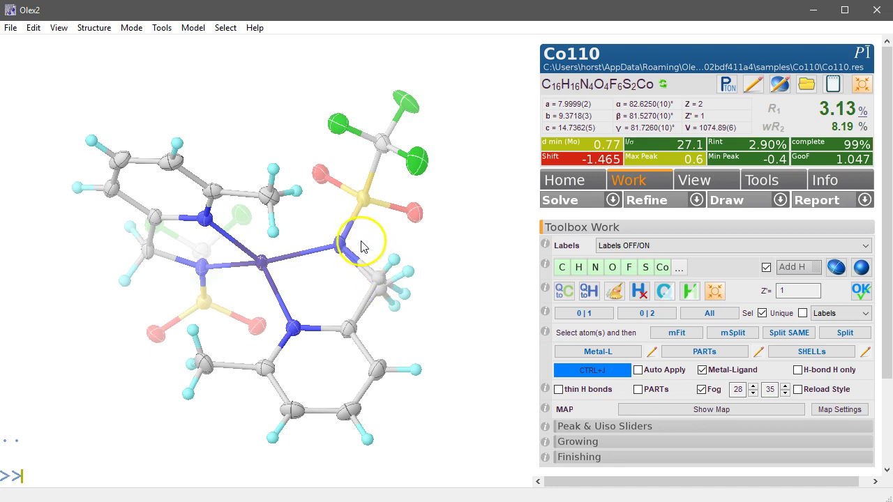
left_click_drag(360, 241, 430, 319, "shift")
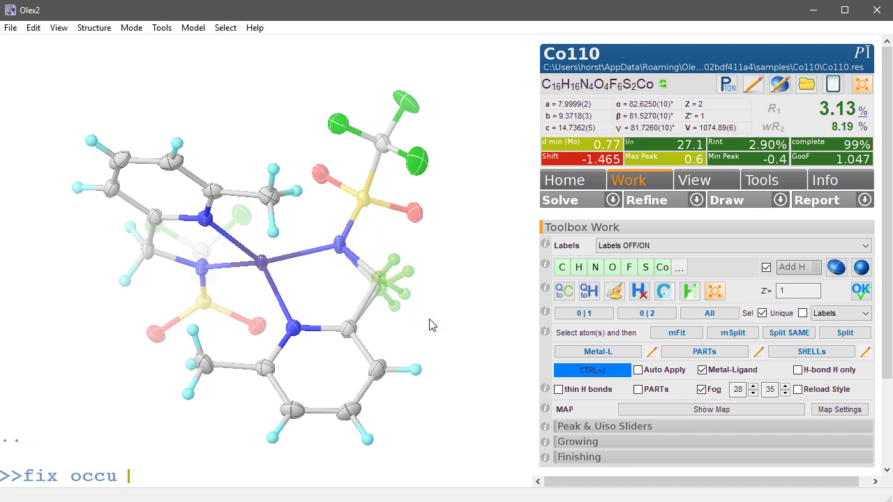
type("5")
key("Return")
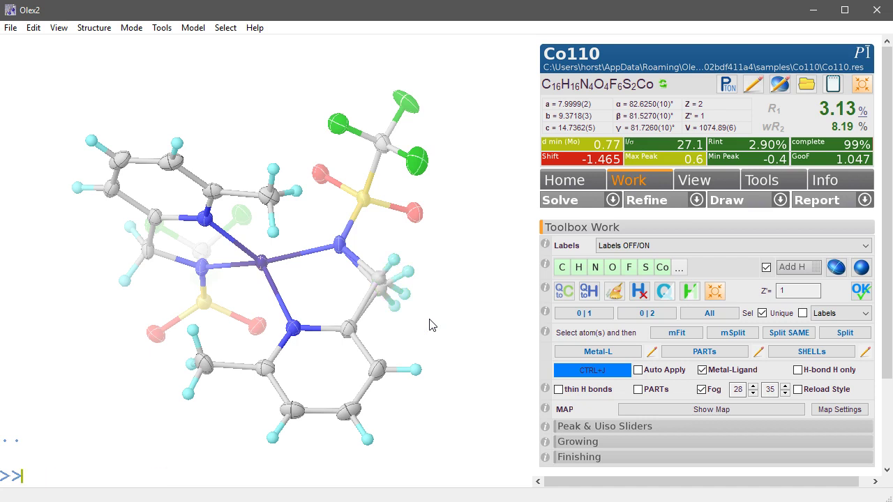
type("a")
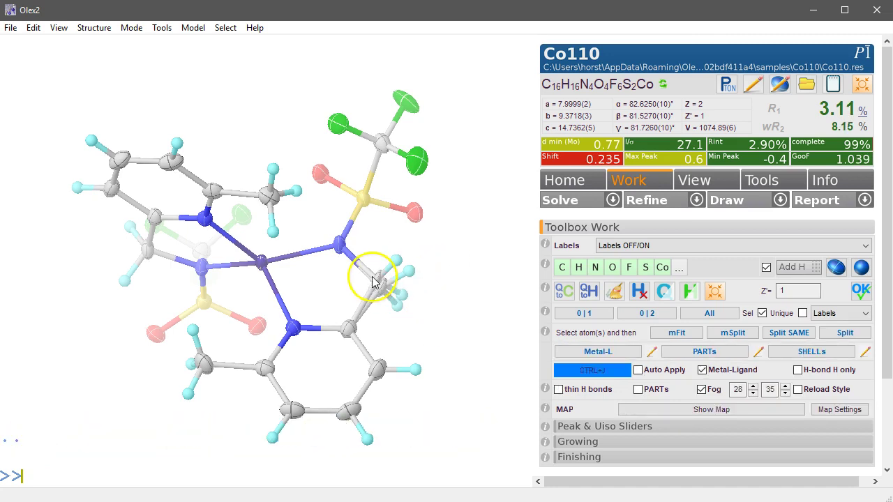
- Apply EADP to the split carbons C22 and C22A and ISOR 0.01 to one of them, refining after each
mouse_move(376, 282)
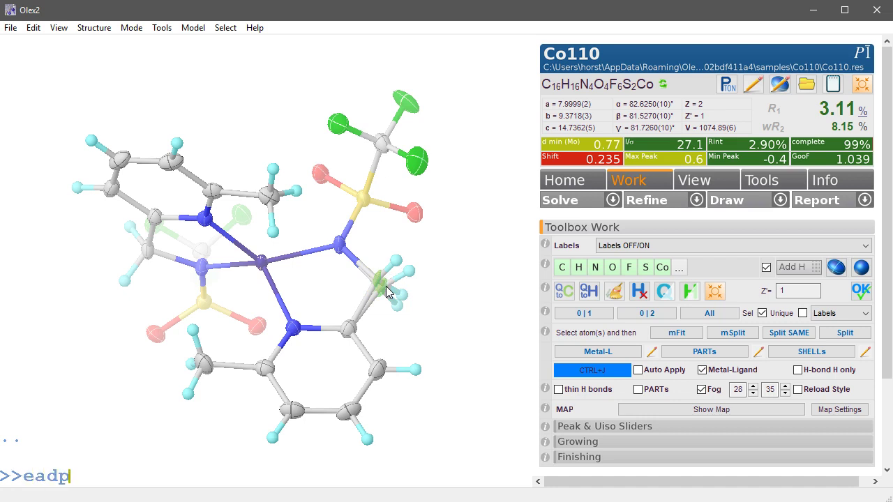
key("ctrl+r")
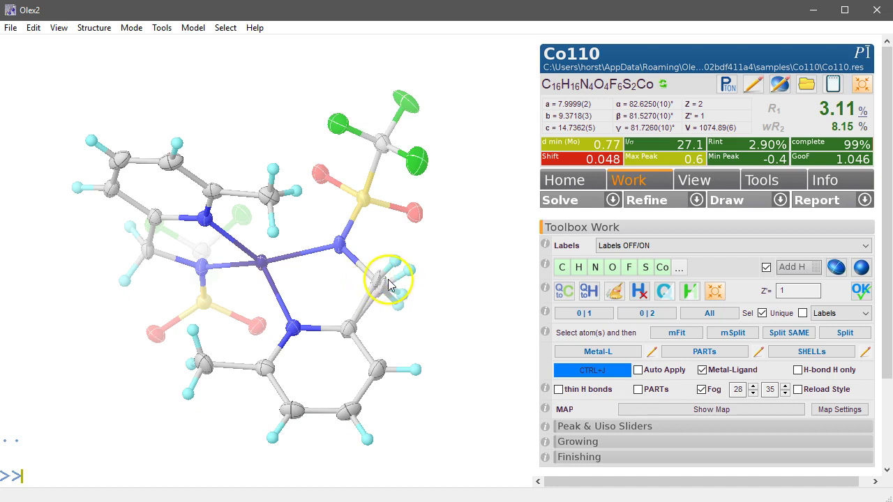
left_click(377, 280)
type("i")
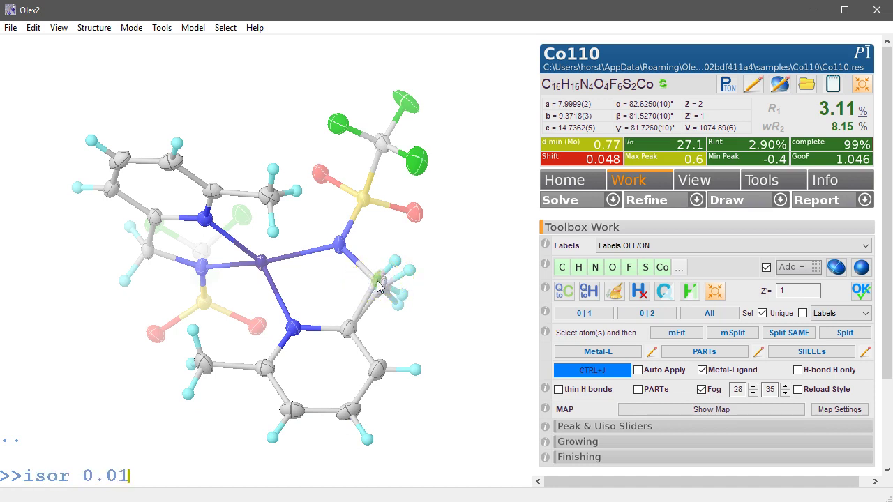
type("sor 0.01")
key("Return")
key("ctrl+r")
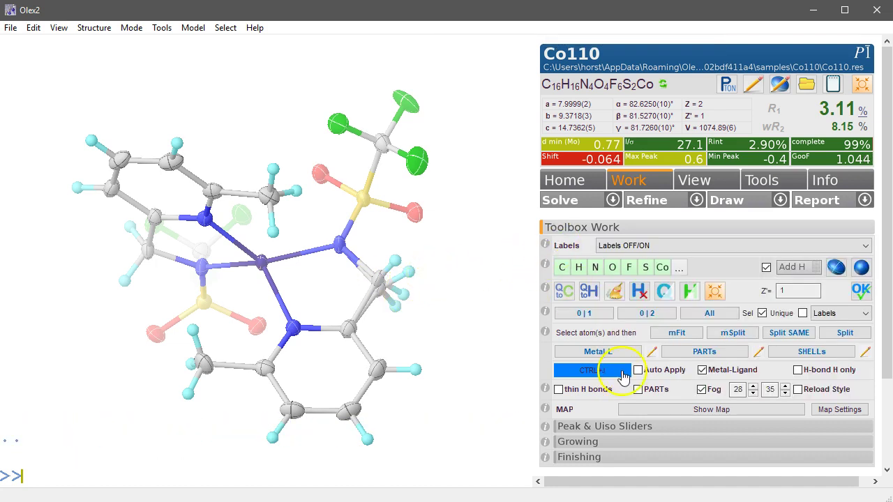
- Inspect disorder parts 0|1 and 0|2 separately and all parts together, with the residual density map displayed
left_click(582, 313)
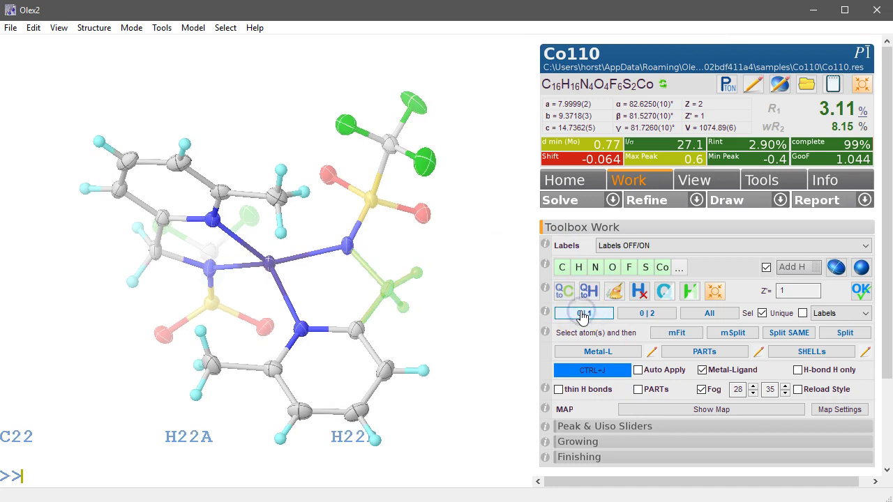
left_click(634, 313)
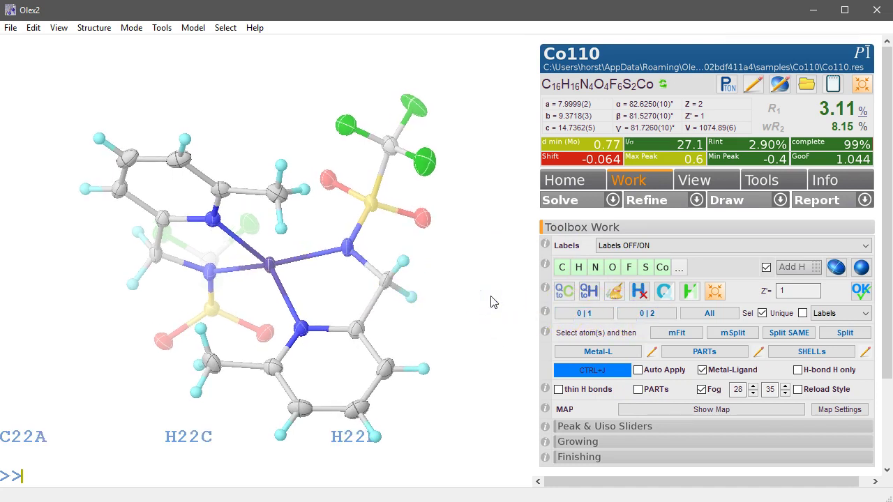
left_click(716, 314)
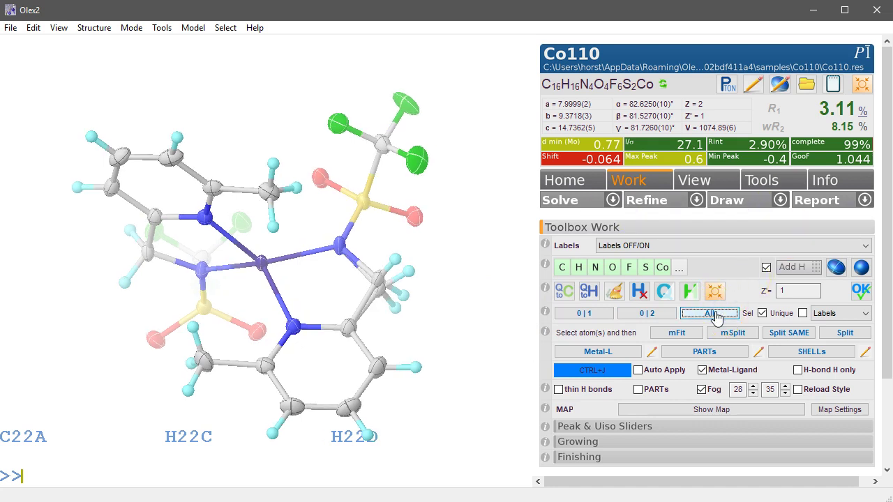
left_click_drag(471, 366, 458, 364)
key("ctrl+m")
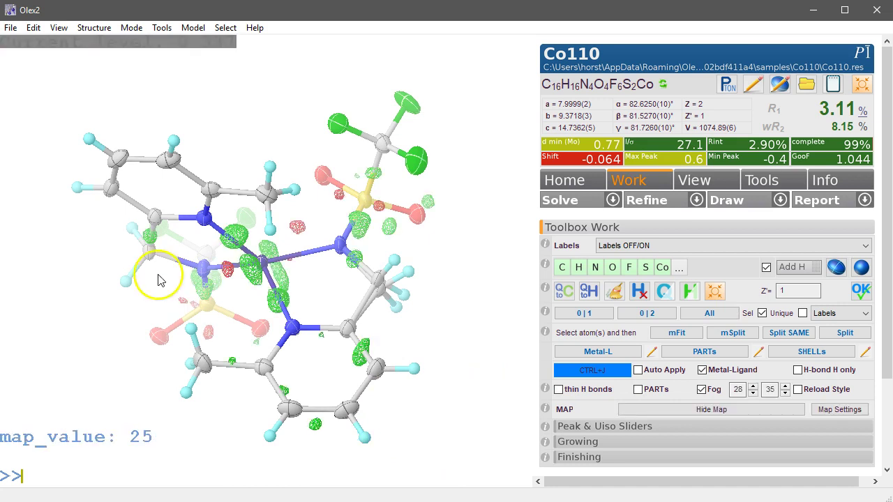
mouse_move(456, 226)
left_mouse_down()
mouse_move(447, 273)
mouse_move(438, 193)
mouse_move(467, 215)
mouse_move(451, 223)
left_mouse_up()
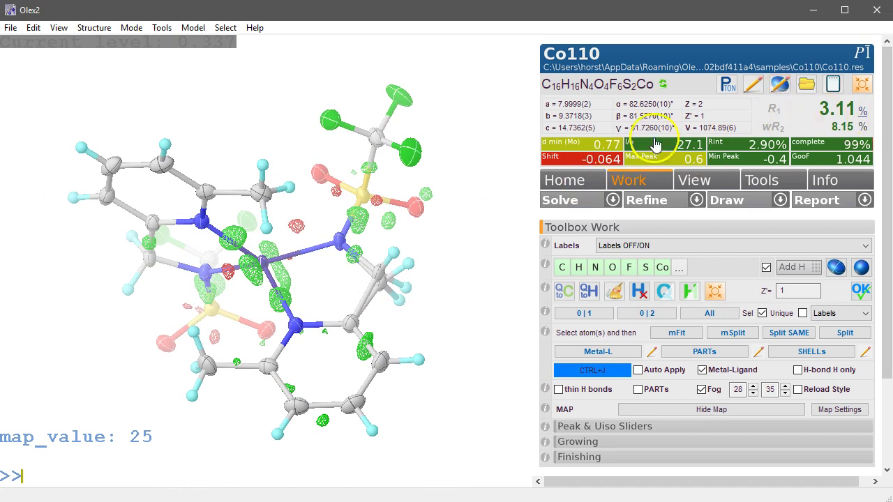
- Refine the structure again and display only disorder parts 0|1
left_click(642, 202)
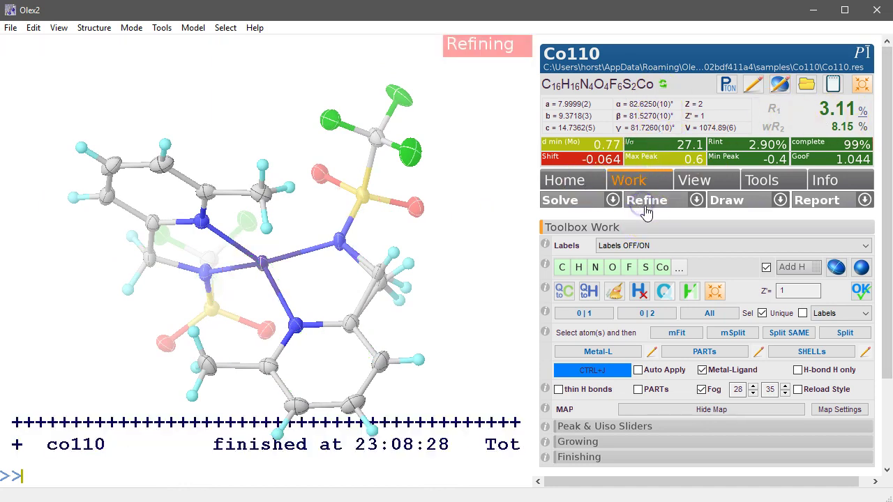
left_click_drag(489, 279, 457, 279)
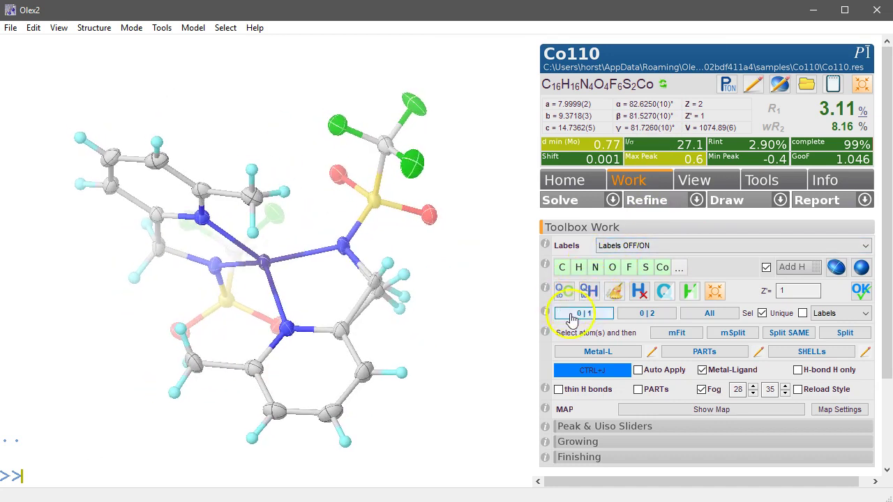
left_click(583, 314)
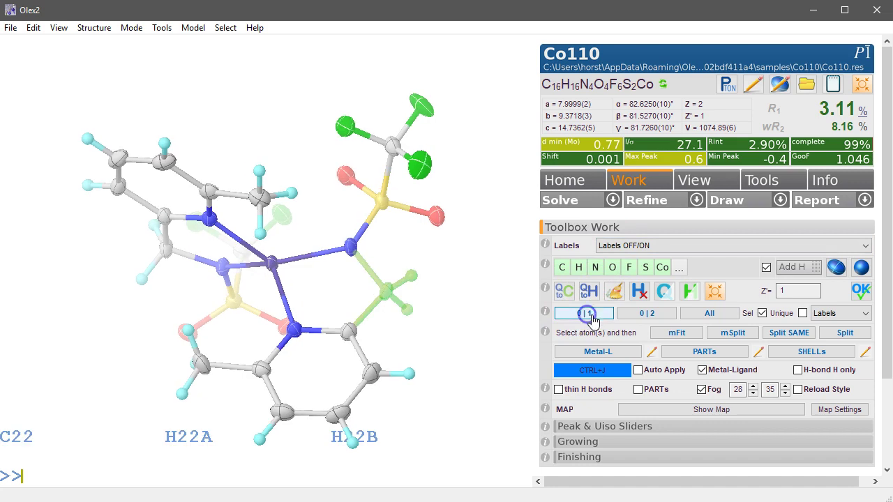
- Display only disorder parts 0|2 and inspect the split methylene group, ending with all parts shown together
left_click(643, 315)
mouse_move(485, 334)
left_mouse_down()
mouse_move(481, 325)
mouse_move(493, 334)
left_mouse_up()
left_click_drag(446, 312, 470, 295)
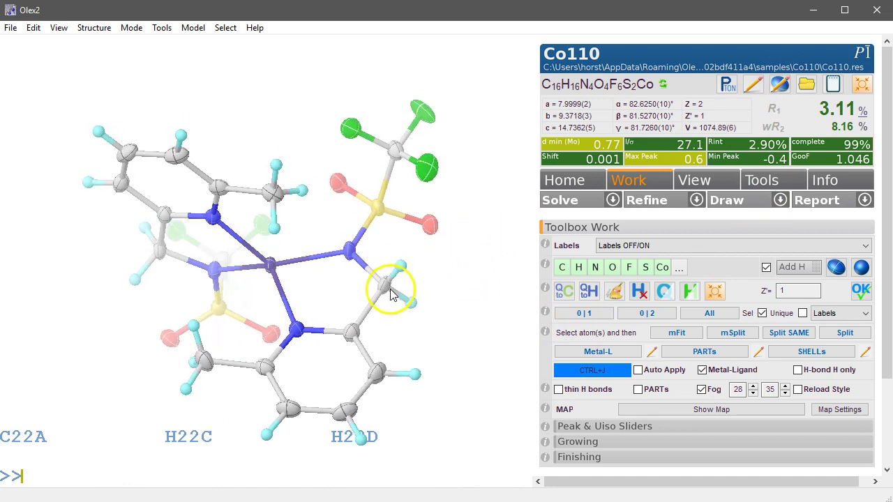
left_click(714, 315)
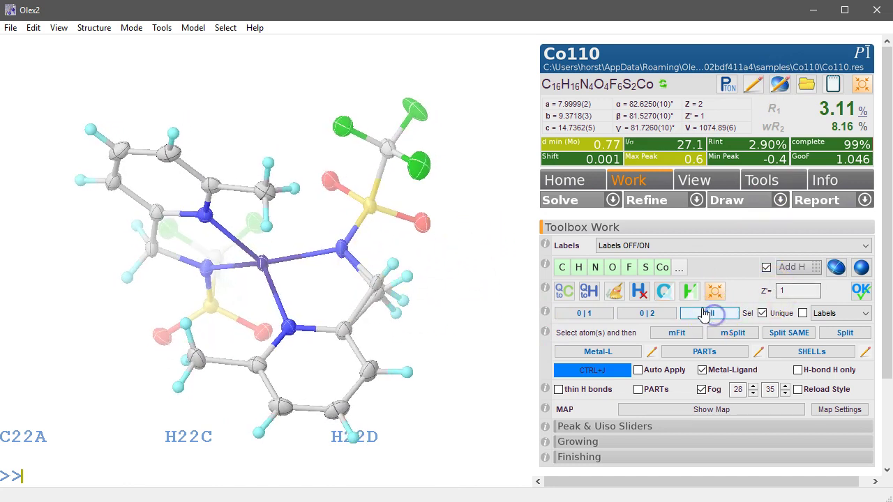
- Rename the part 2 carbon of the split methylene group, C22A, as C999
left_click(376, 281)
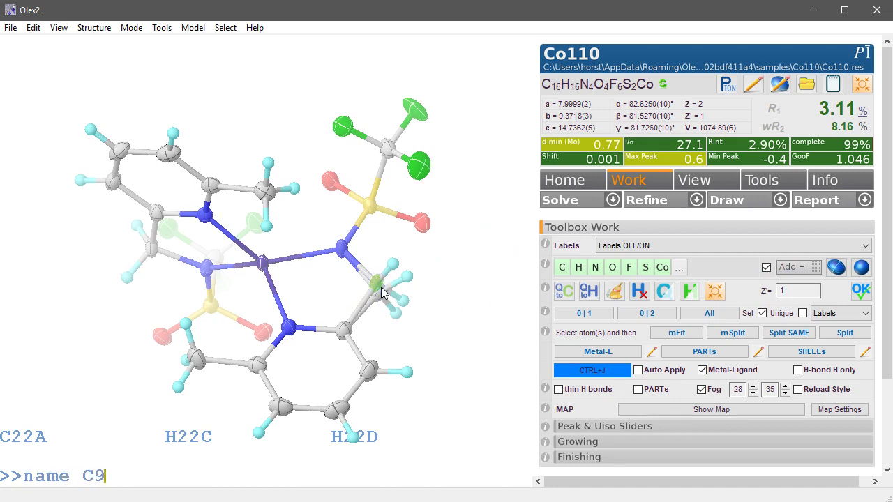
key("Return")
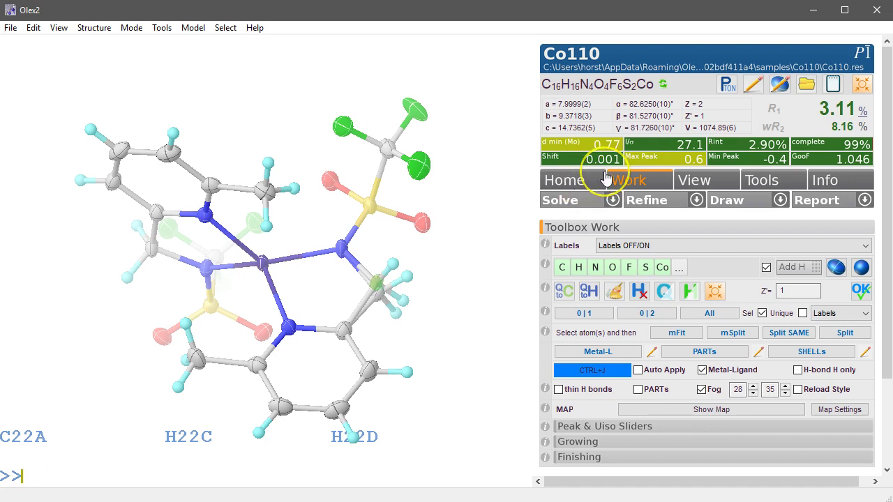
- Examine the ISOR and EADP instructions of the selected carbon C999 with EditAtom, leaving the editor without saving
type("ed")
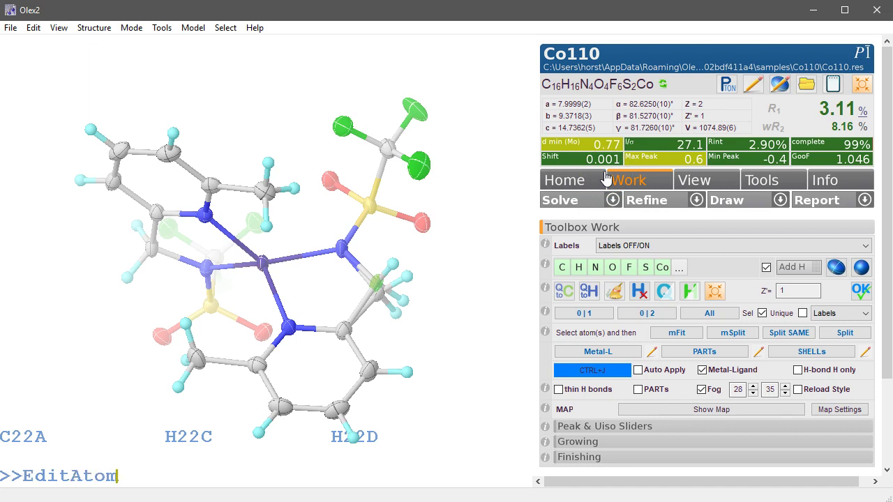
key("Return")
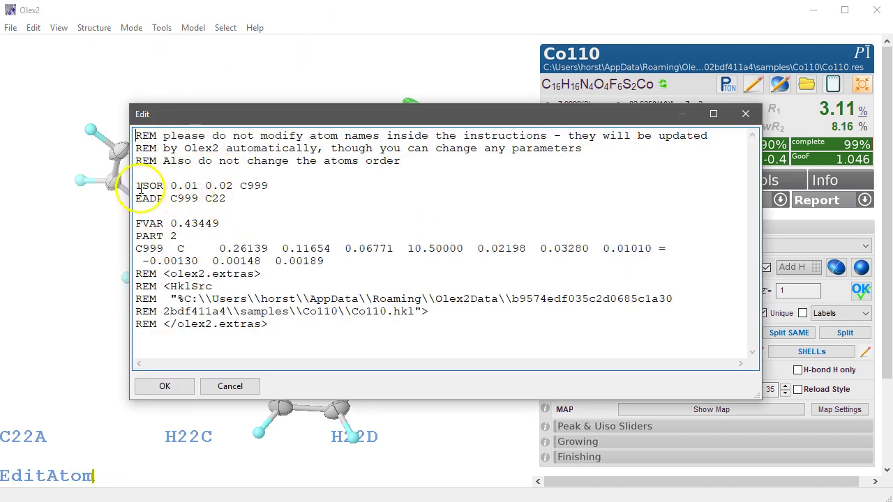
left_click_drag(136, 185, 283, 198)
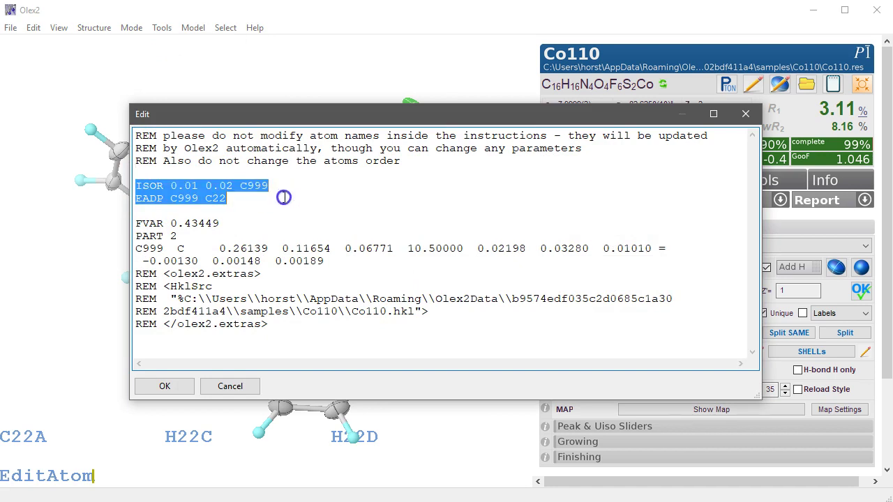
left_click(230, 387)
mouse_move(473, 353)
left_mouse_down()
mouse_move(475, 335)
mouse_move(472, 365)
mouse_move(468, 351)
mouse_move(479, 351)
mouse_move(469, 354)
left_mouse_up()
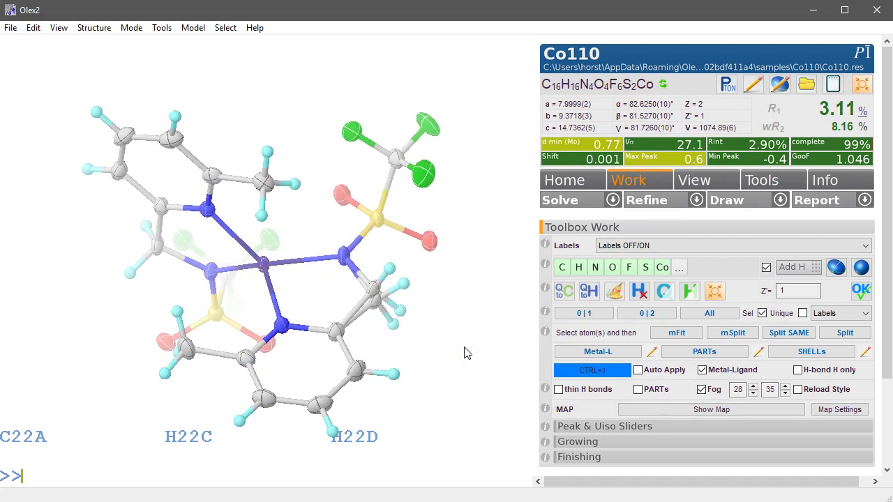